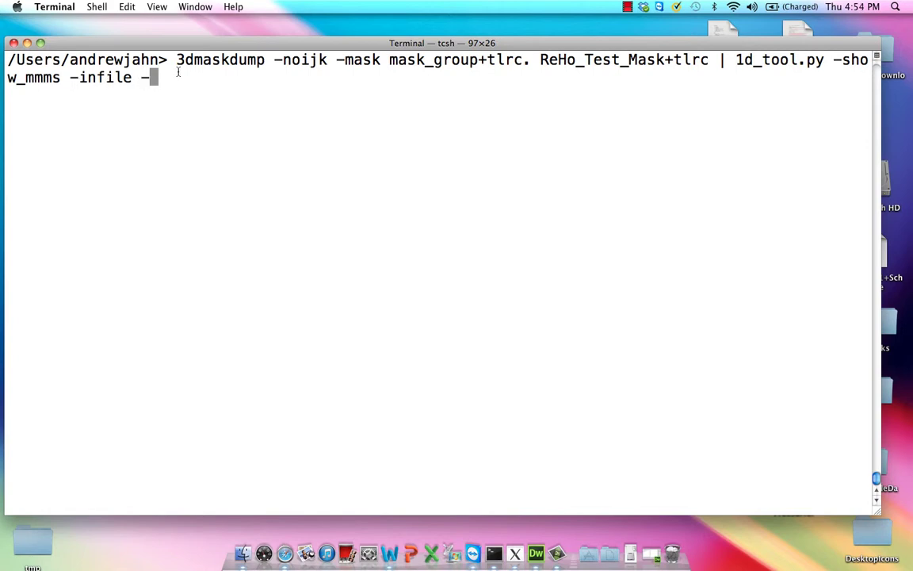
Step: Run the 3dmaskdump | 1d_tool.py pipeline to get mask_group ReHo stats: min 0.1379, mean 0.5685, max 0.9602, stdev 0.1383
{"action": "left_click_drag", "start_coordinate": [178, 59], "coordinate": [708, 61]}
{"action": "left_click", "coordinate": [569, 126]}
{"action": "key", "text": "Return"}
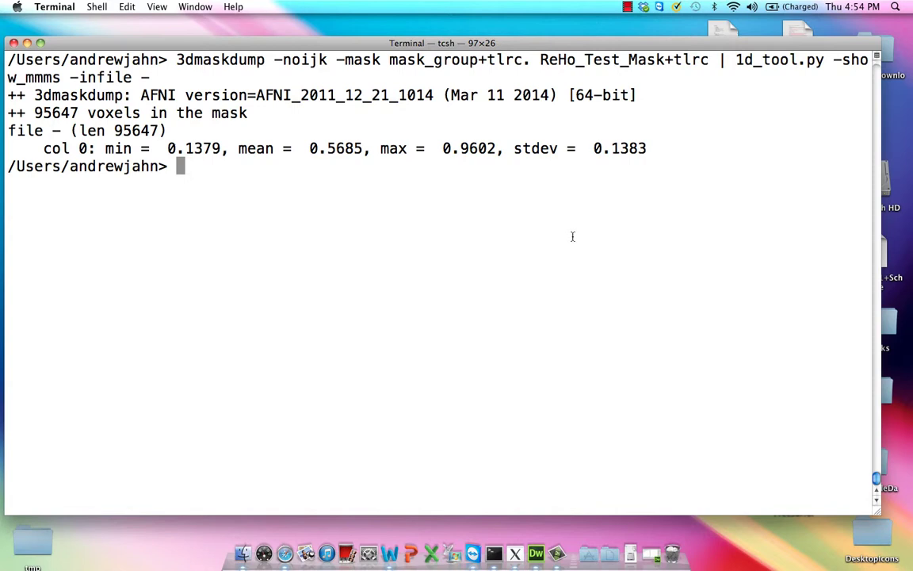
Step: Start a 3dcalc command with ReHo_Test_Mask+tlrc as input a and mask_group+tlrc. as input b
{"action": "type", "text": "3dcalc "}
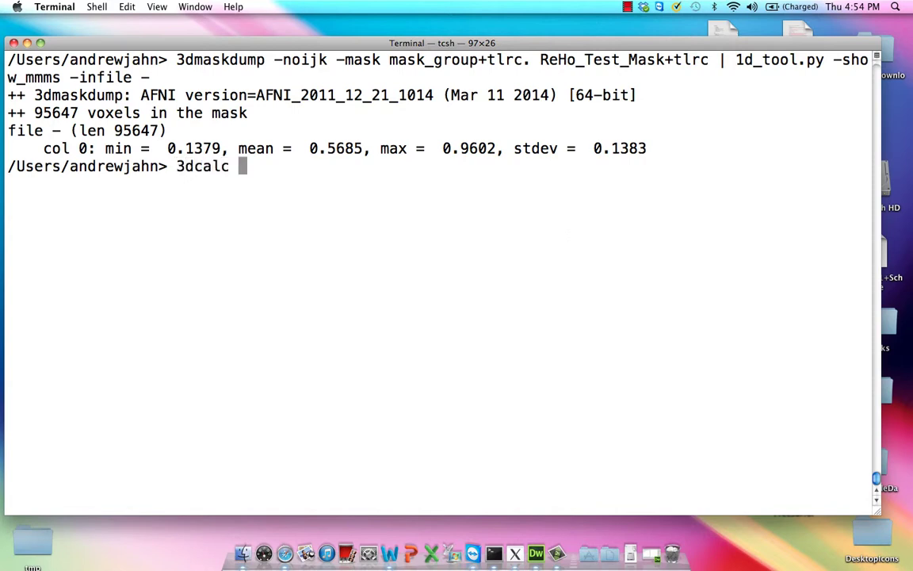
{"action": "type", "text": "-a ReHo_"}
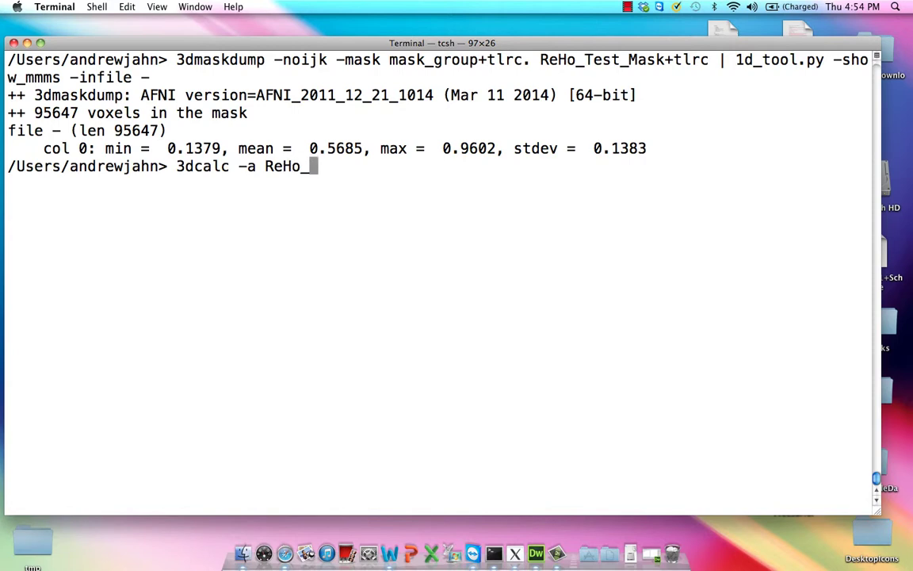
{"action": "key", "text": "BackSpace"}
{"action": "key", "text": "BackSpace"}
{"action": "type", "text": "o_Test_Mask+tlr"}
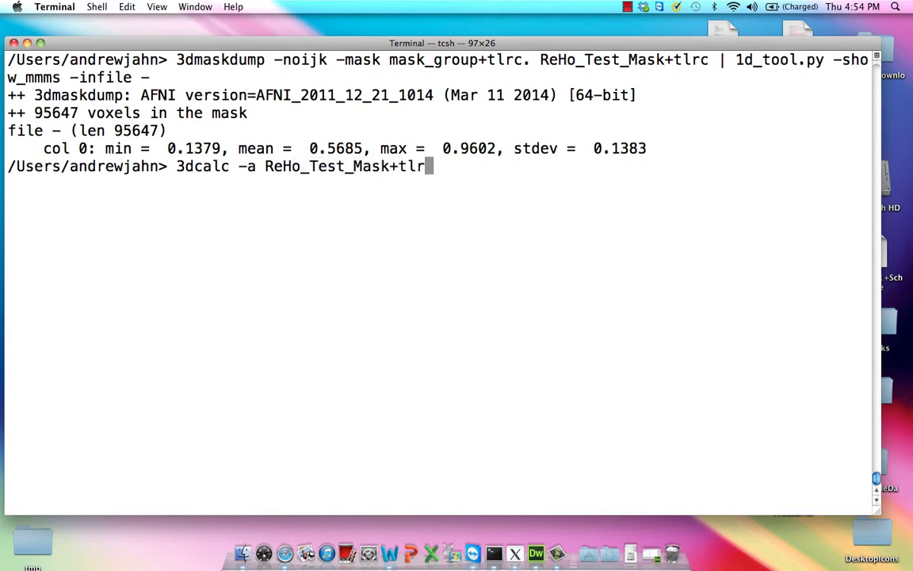
{"action": "type", "text": "c -b grou"}
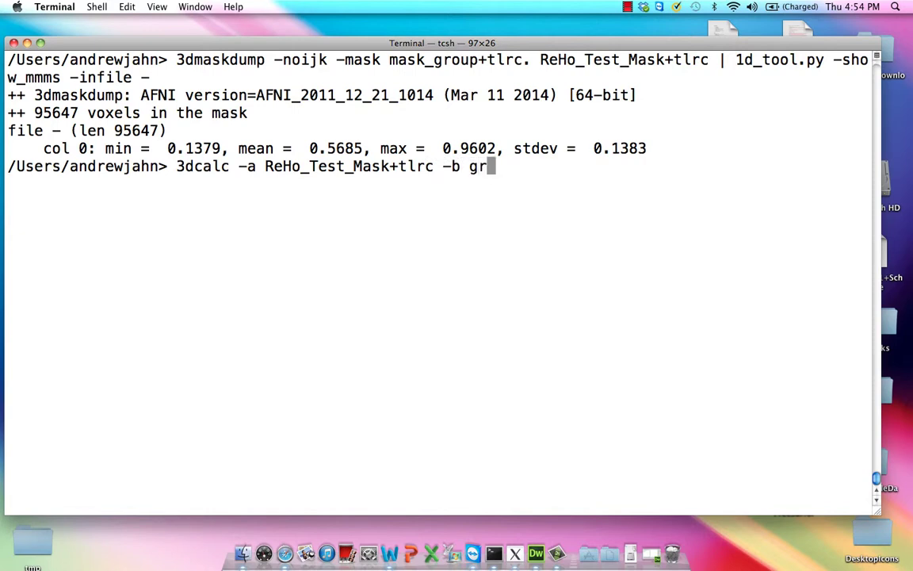
{"action": "key", "text": "BackSpace"}
{"action": "key", "text": "BackSpace"}
{"action": "key", "text": "BackSpace"}
{"action": "key", "text": "BackSpace"}
{"action": "type", "text": "mask_group+t"}
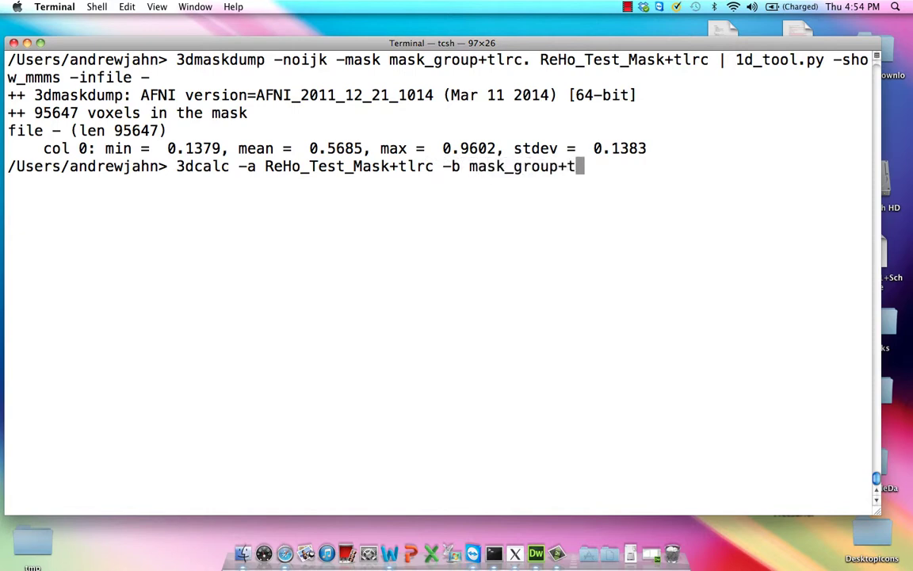
{"action": "key", "text": "BackSpace"}
{"action": "key", "text": "Tab"}
Step: Add expression '((a-0.5865)/0.1383*b)' with prefix ReHo_Normalized and run the normalization
{"action": "type", "text": "-expr"}
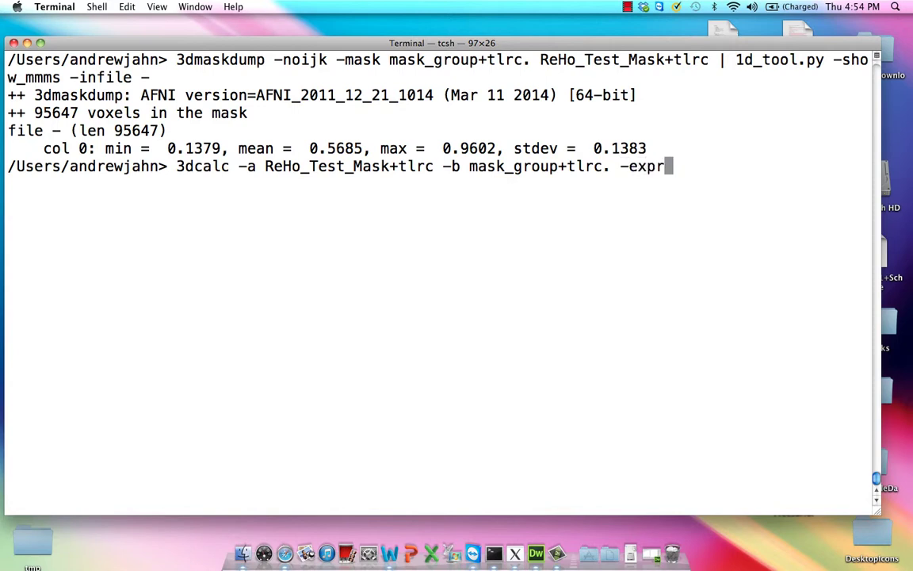
{"action": "type", "text": " '(("}
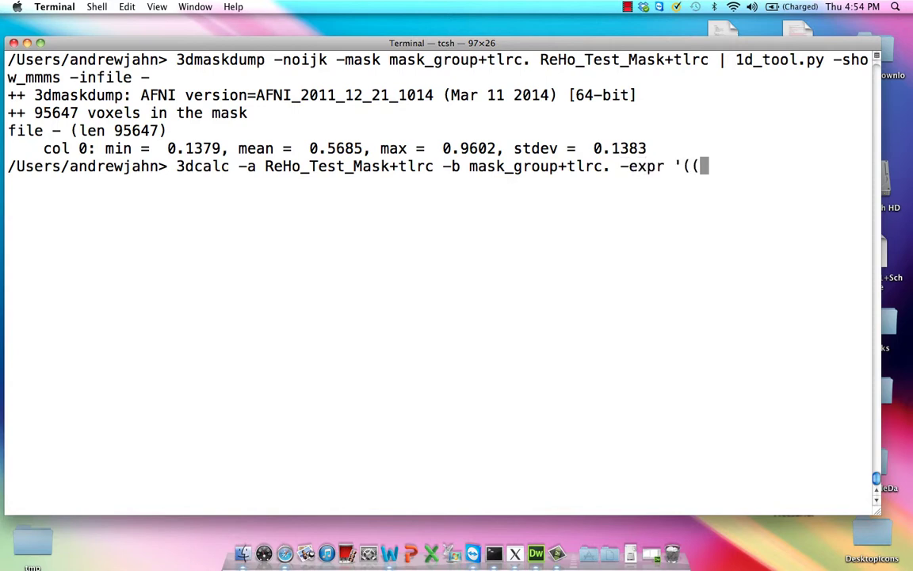
{"action": "type", "text": "a-0.5"}
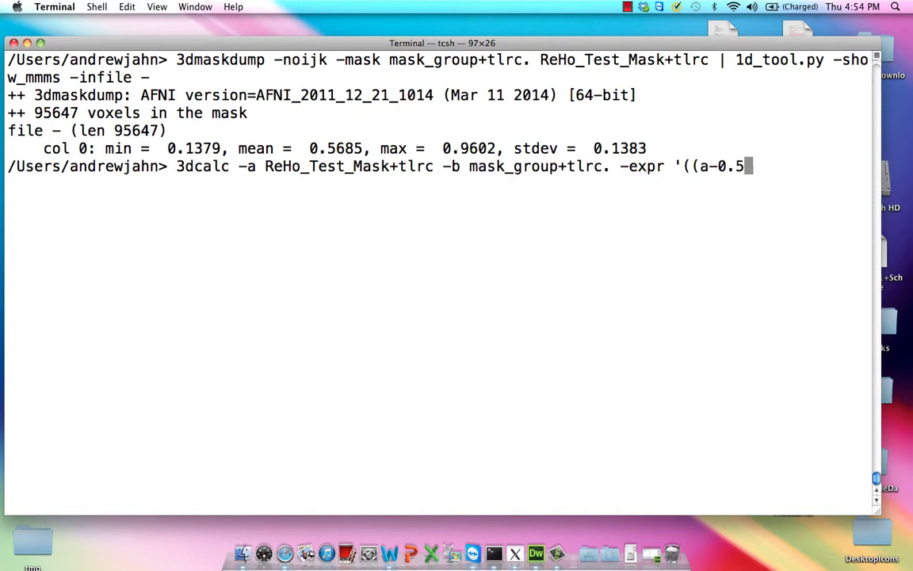
{"action": "type", "text": "865"}
{"action": "key", "text": "BackSpace"}
{"action": "type", "text": "65)"}
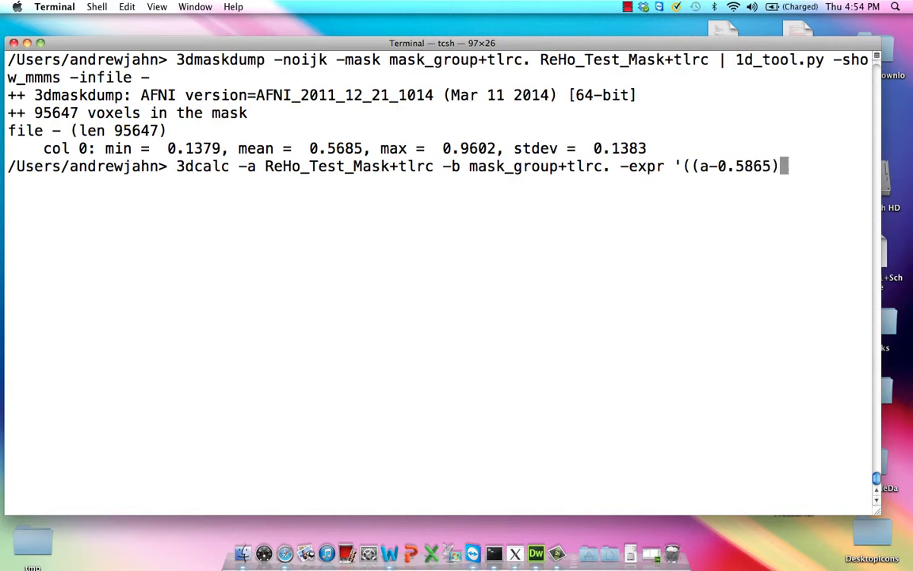
{"action": "type", "text": "/0.1383*b"}
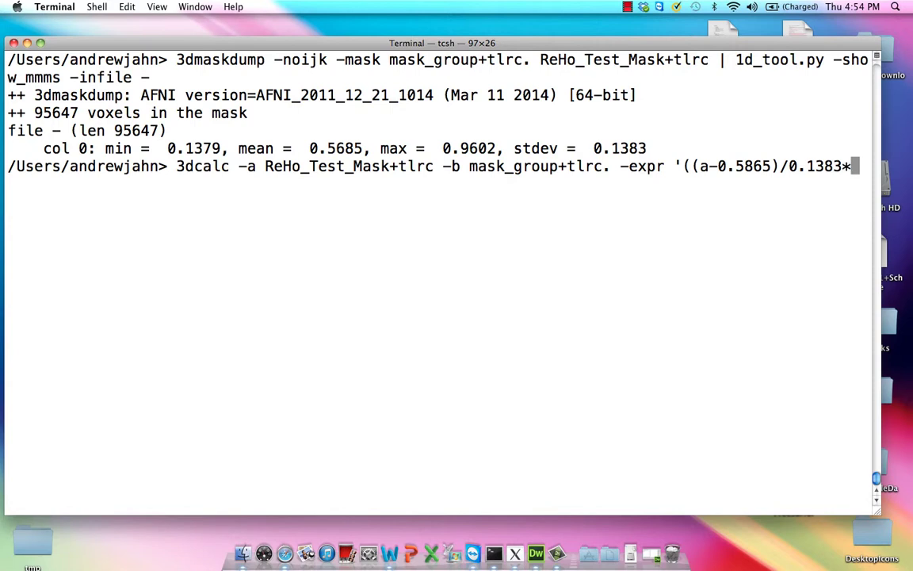
{"action": "type", "text": ")' -prefix "}
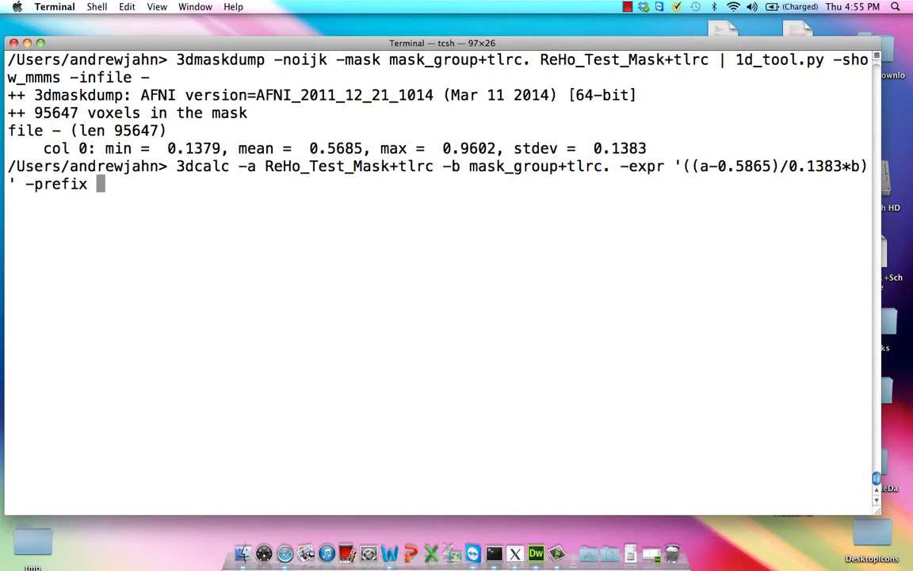
{"action": "type", "text": "ReHo_n"}
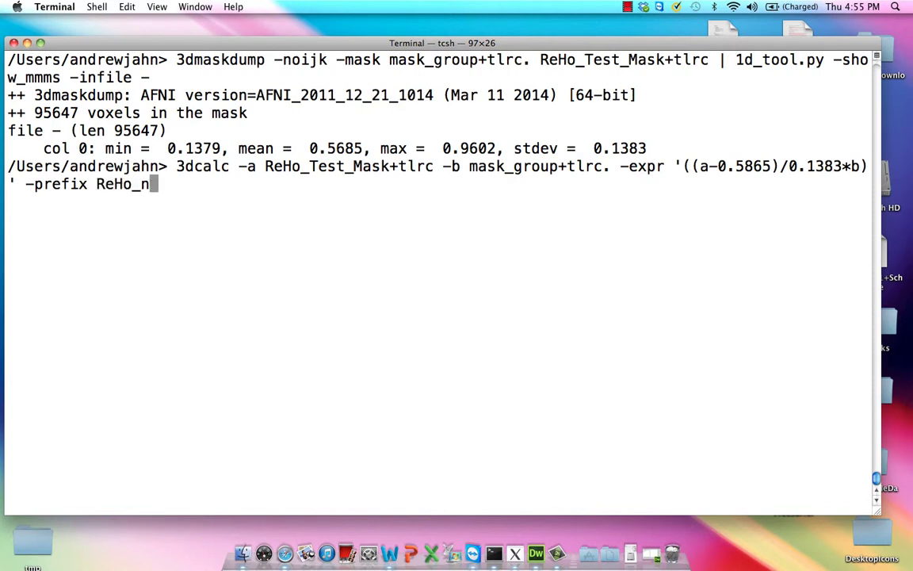
{"action": "key", "text": "BackSpace"}
{"action": "type", "text": "Normalized"}
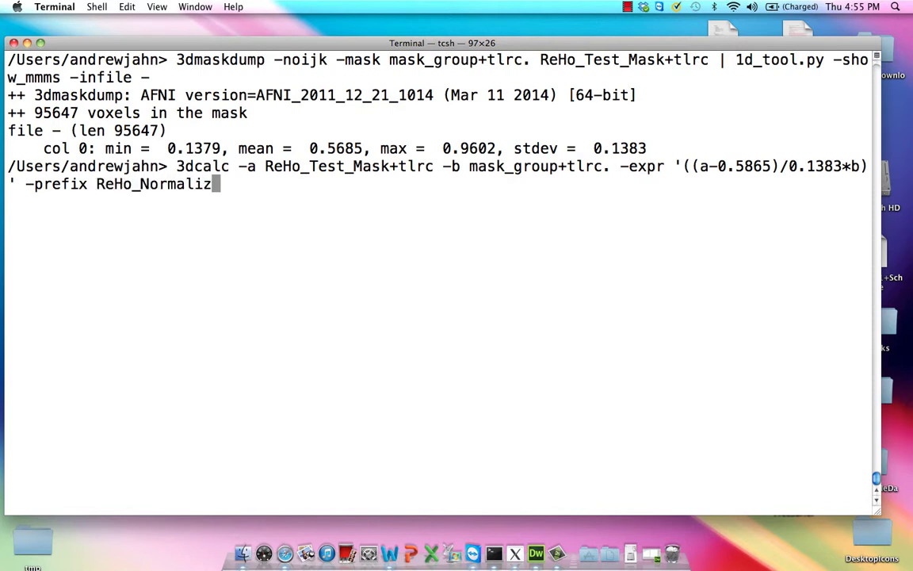
{"action": "key", "text": "Return"}
Step: Launch AFNI with the mprage_ns+tlrc anatomy and ReHo_Normalized+tlrc datasets
{"action": "type", "text": "afni R"}
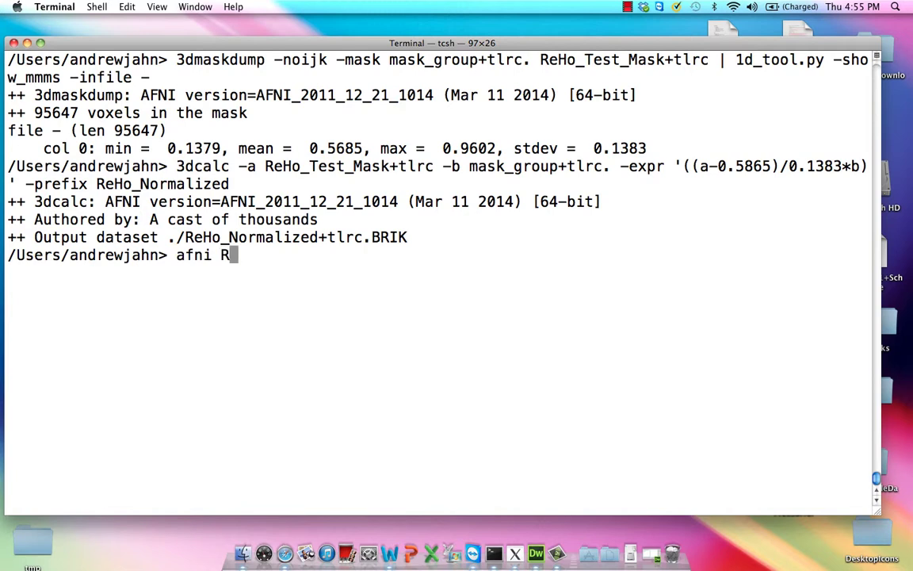
{"action": "key", "text": "BackSpace"}
{"action": "type", "text": "mpag"}
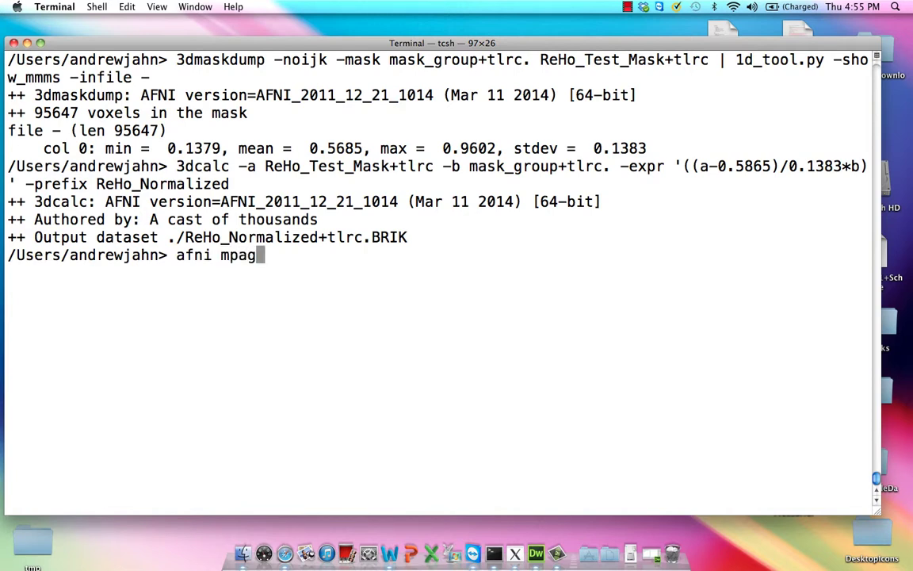
{"action": "key", "text": "BackSpace"}
{"action": "key", "text": "BackSpace"}
{"action": "type", "text": "rage_n"}
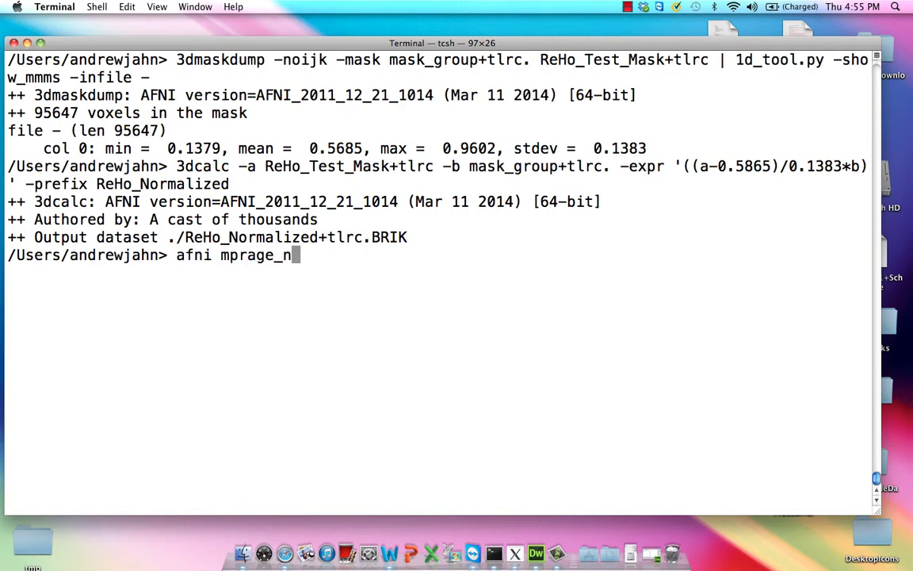
{"action": "key", "text": "BackSpace"}
{"action": "type", "text": "ns+"}
{"action": "type", "text": "tlrc ReH"}
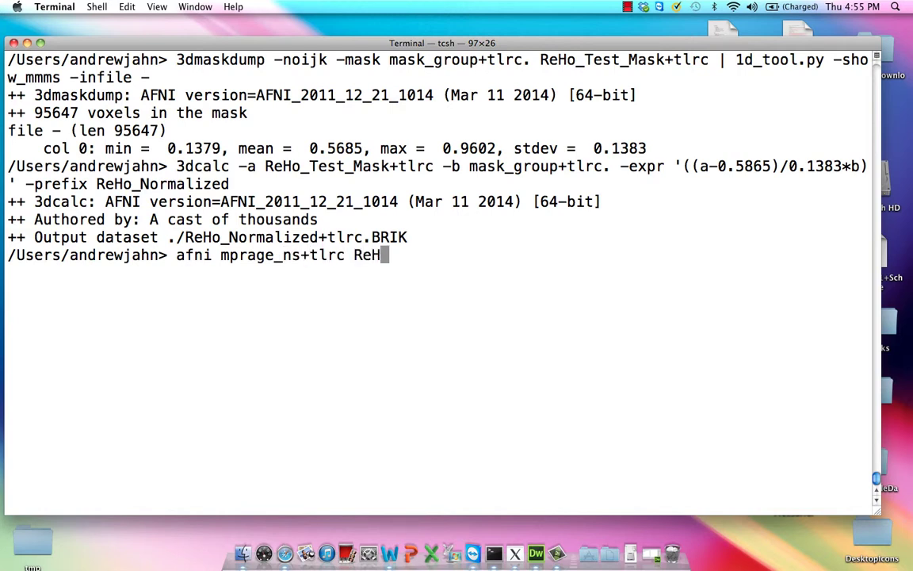
{"action": "type", "text": "o_N"}
{"action": "key", "text": "Tab"}
{"action": "key", "text": "Return"}
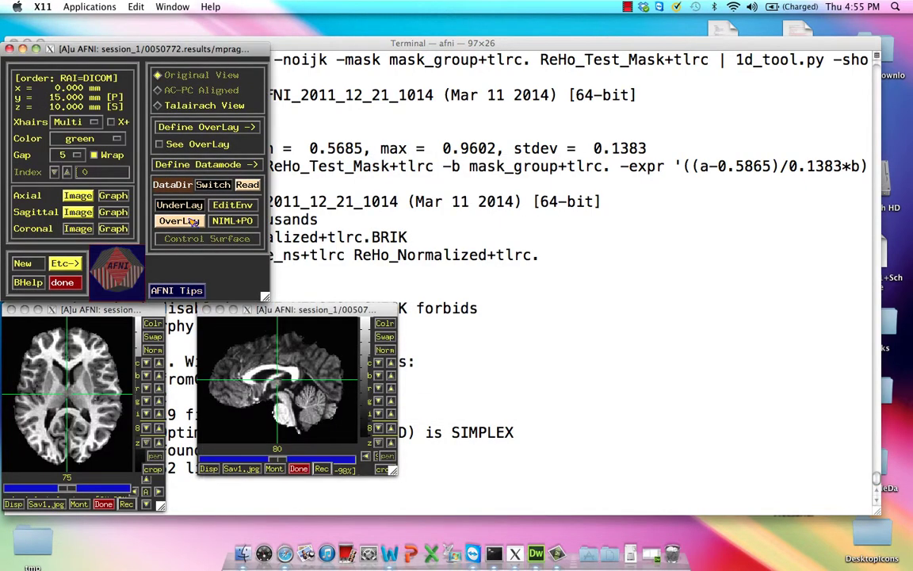
Step: Choose ReHo_Normalized as the overlay dataset
{"action": "left_click", "coordinate": [179, 221]}
{"action": "left_click", "coordinate": [206, 283]}
{"action": "left_click", "coordinate": [189, 302]}
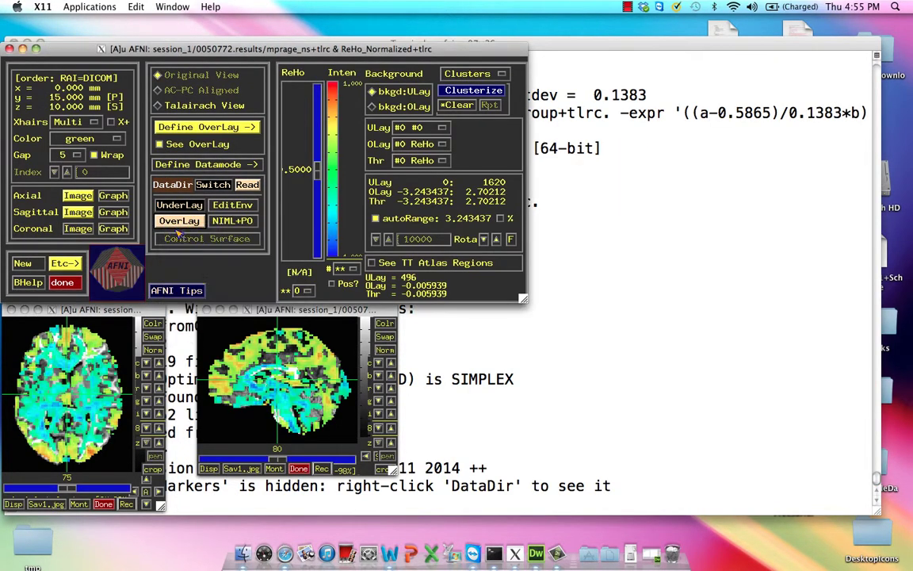
Step: Set the overlay resampling mode to Cu (cubic) in Define Datamode
{"action": "left_click", "coordinate": [192, 161]}
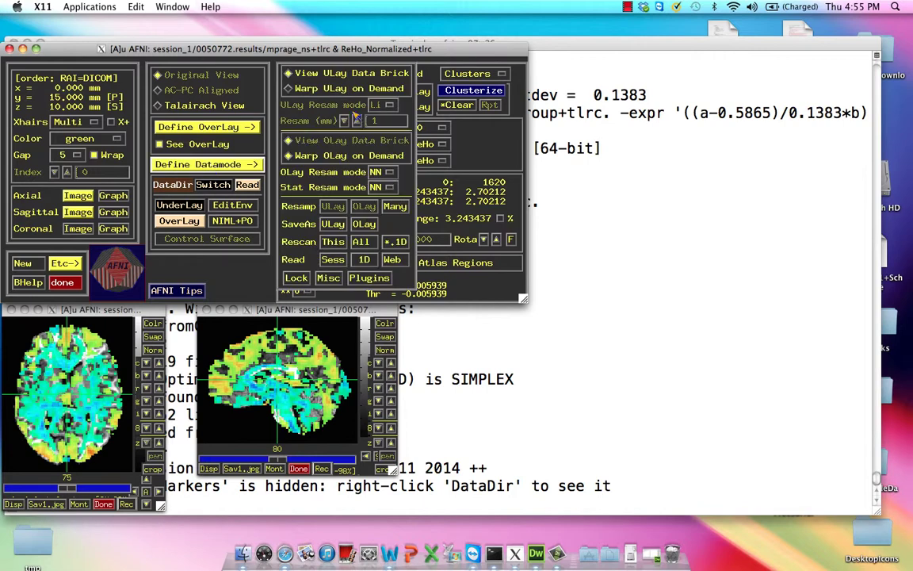
{"action": "left_click", "coordinate": [379, 172]}
{"action": "left_click", "coordinate": [341, 173]}
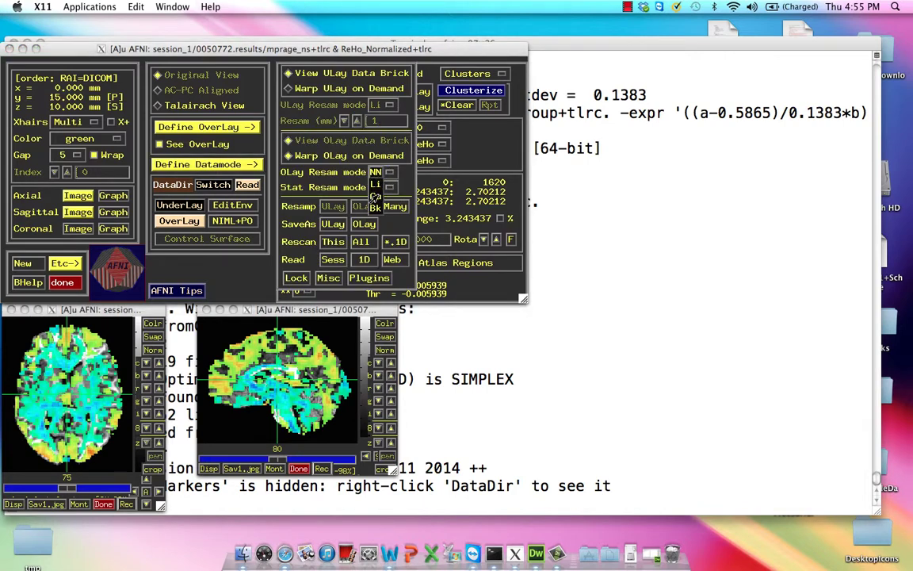
{"action": "left_click", "coordinate": [187, 125]}
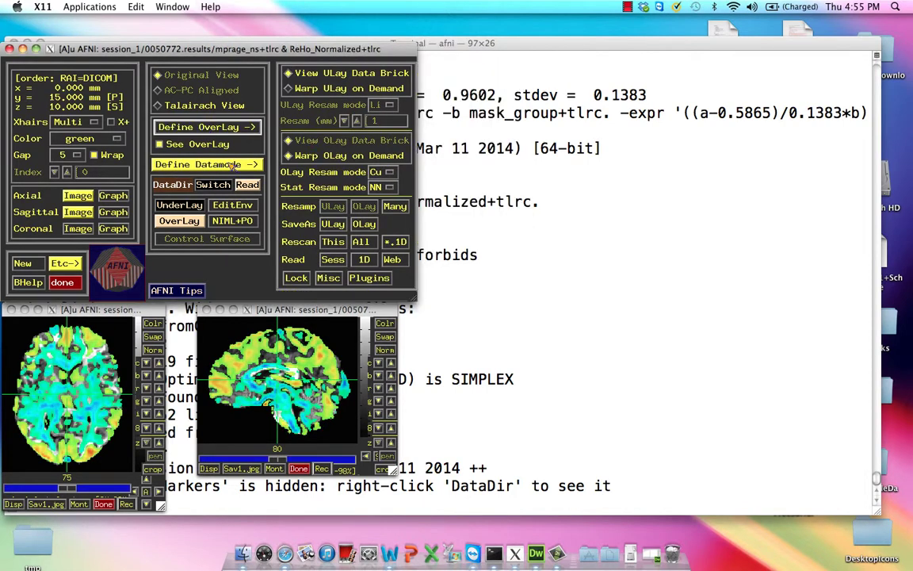
{"action": "left_click", "coordinate": [202, 128]}
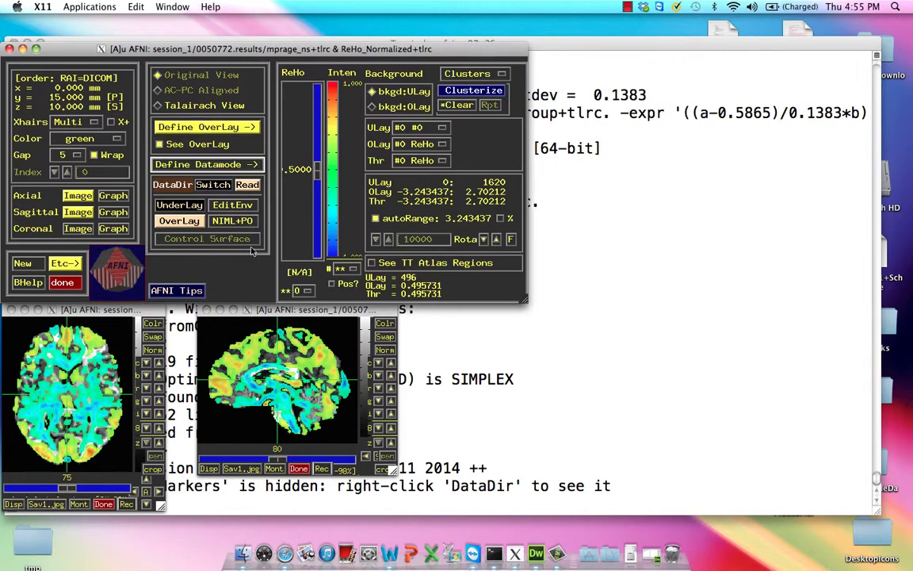
Step: Probe z-values at several axial and sagittal points, ending at x=1, y=-46, z=13 mm (1.343946)
{"action": "left_click", "coordinate": [211, 356]}
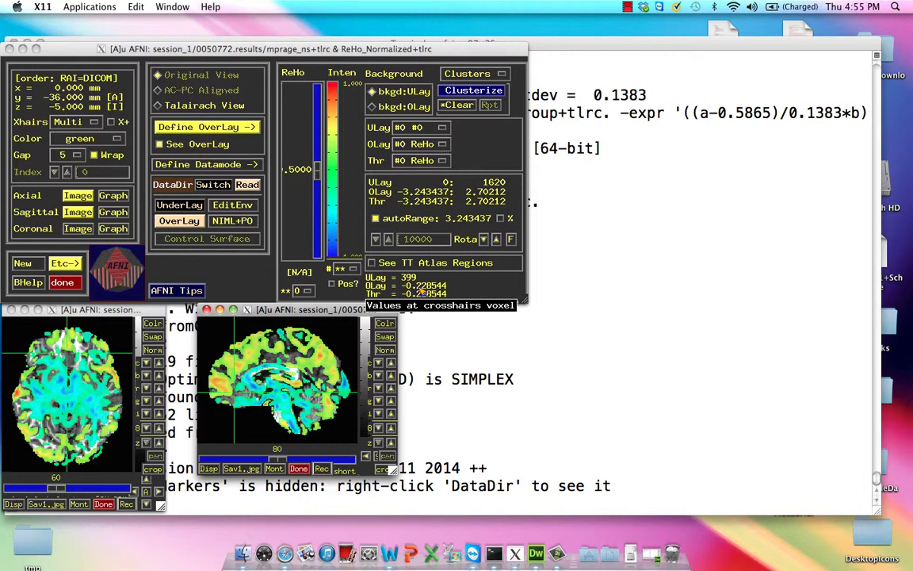
{"action": "left_click", "coordinate": [70, 346]}
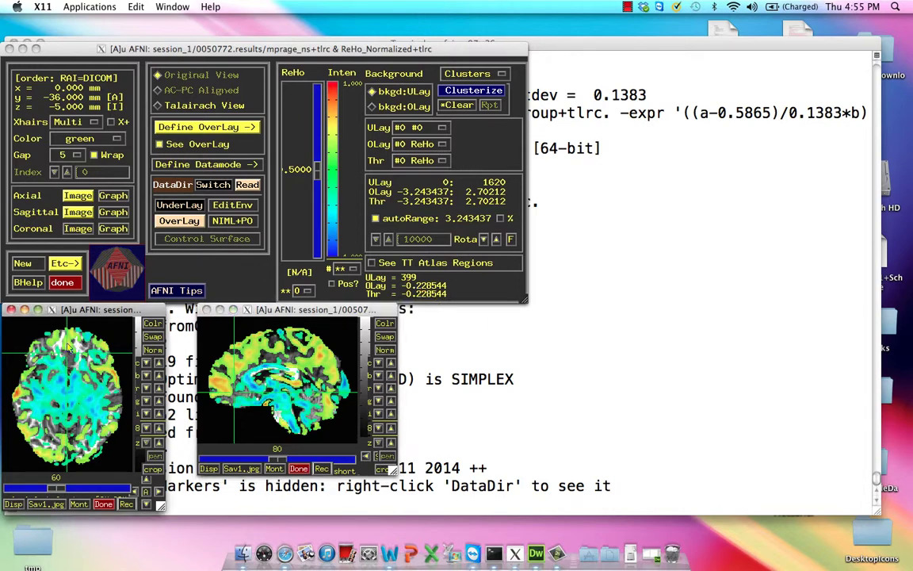
{"action": "left_click", "coordinate": [203, 357]}
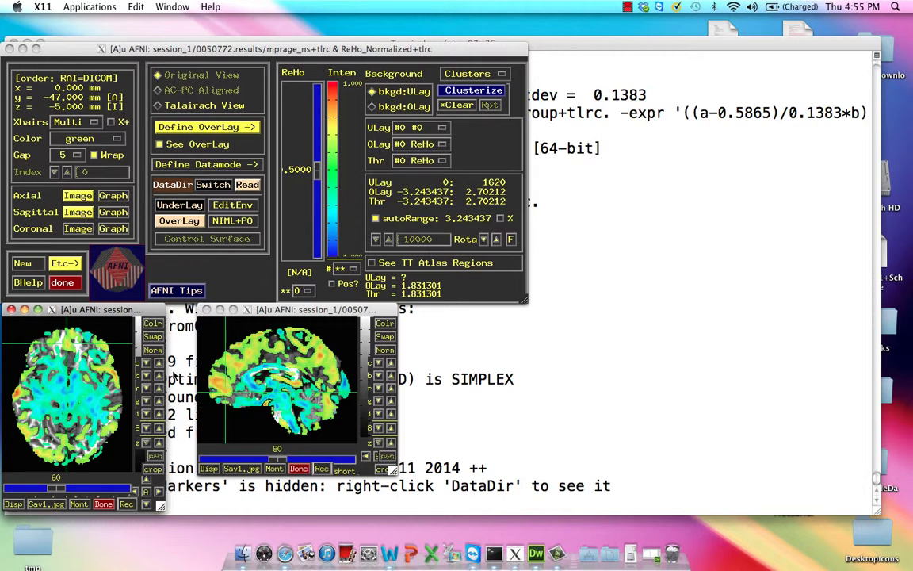
{"action": "left_click", "coordinate": [53, 386]}
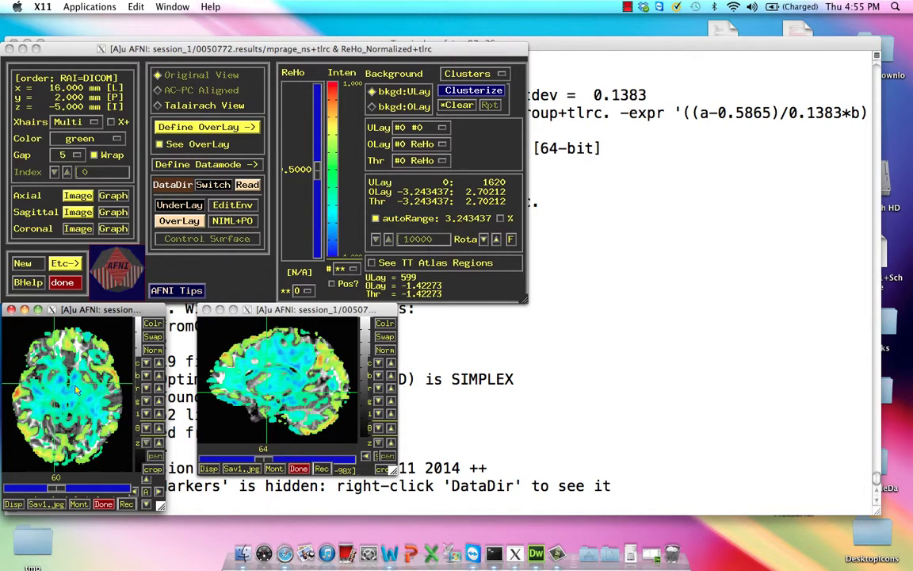
{"action": "left_click", "coordinate": [77, 389]}
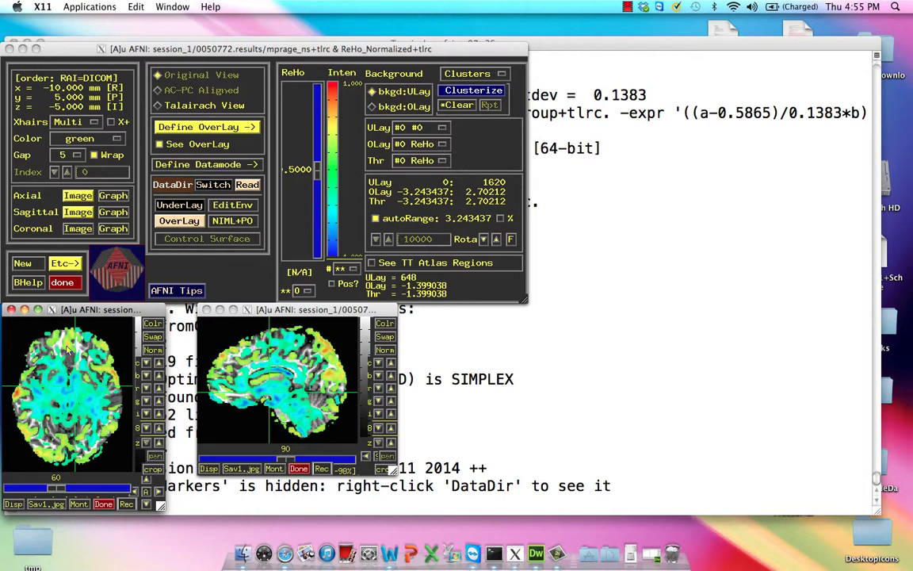
{"action": "left_click", "coordinate": [68, 347]}
{"action": "left_click", "coordinate": [227, 381]}
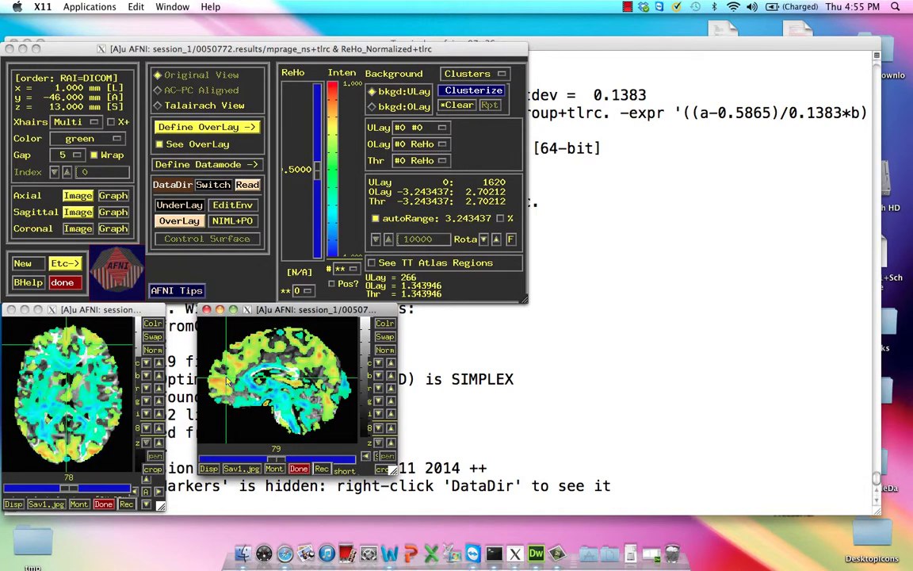